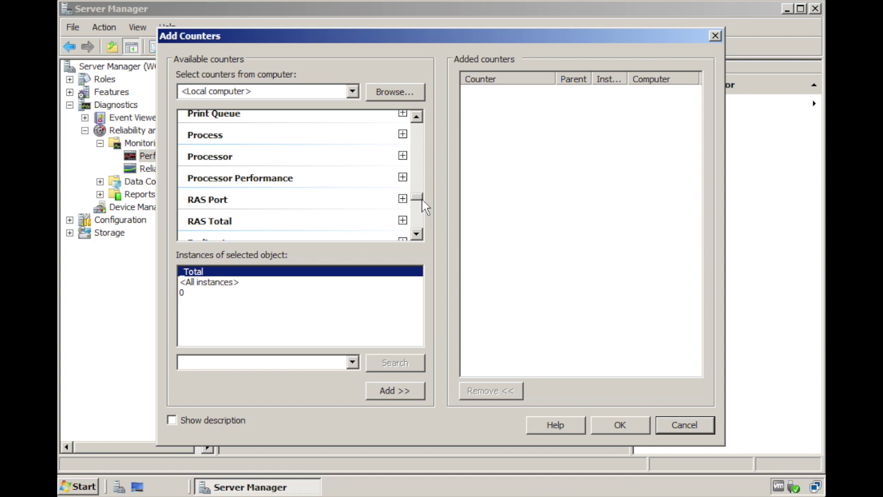
Add the Processor % Idle Time counter for the _Total instance with descriptions shown, then sort the monitored counters by name and select it
scroll(419, 201, up, 1)
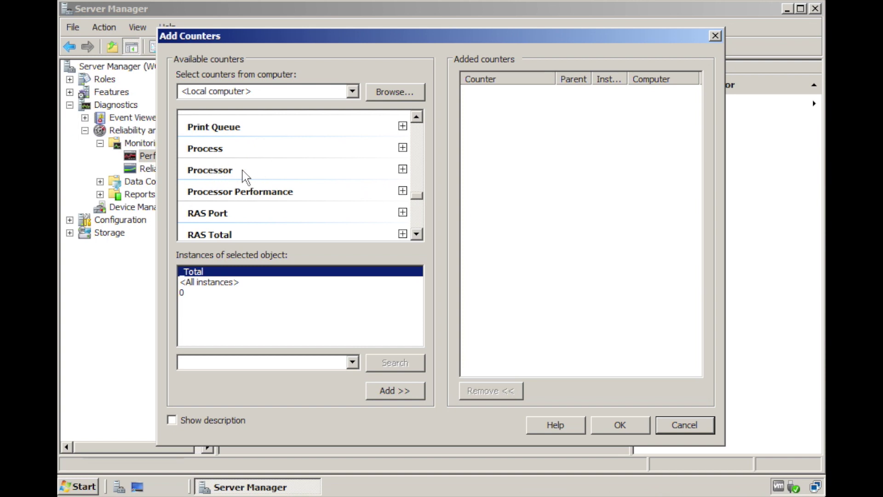
click(402, 170)
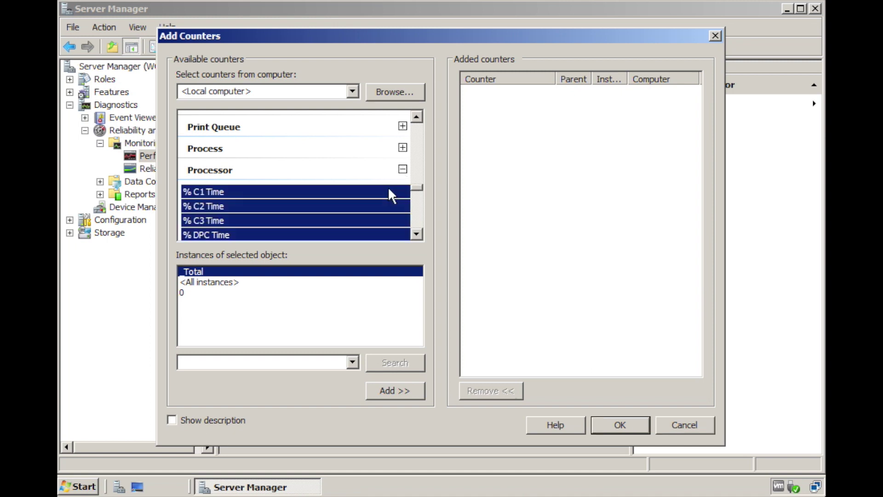
scroll(387, 186, down, 2)
click(250, 168)
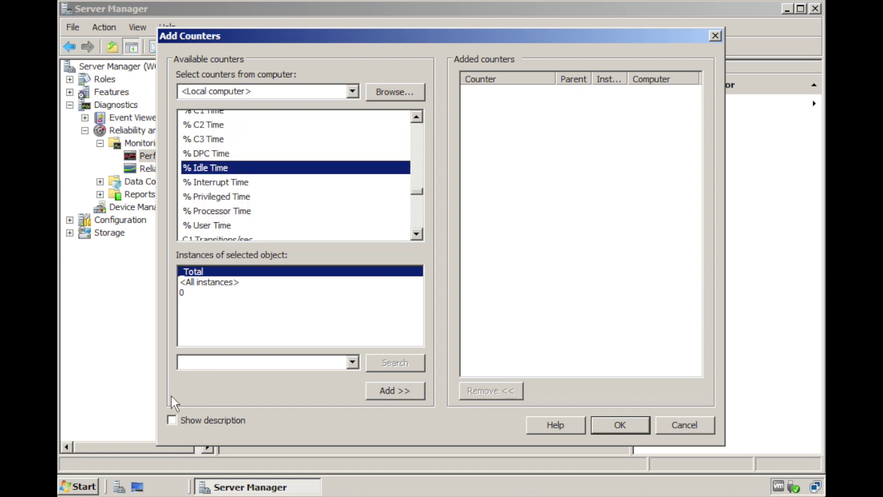
click(172, 420)
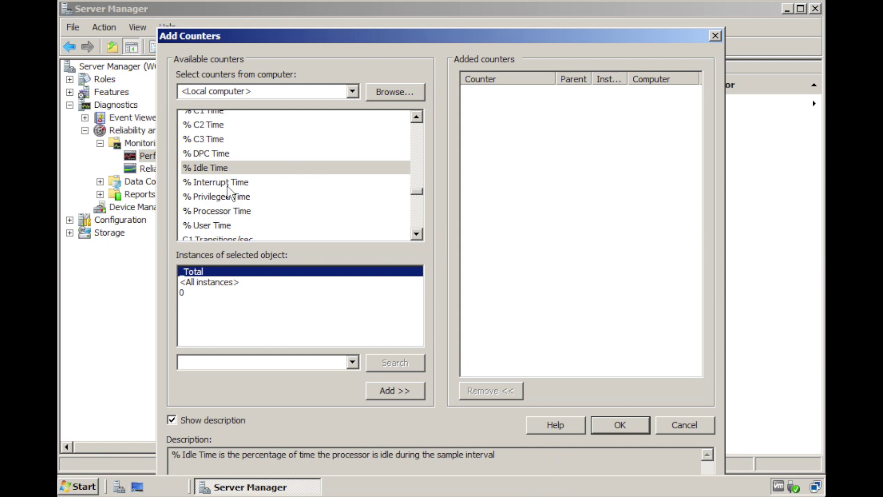
click(401, 390)
click(597, 431)
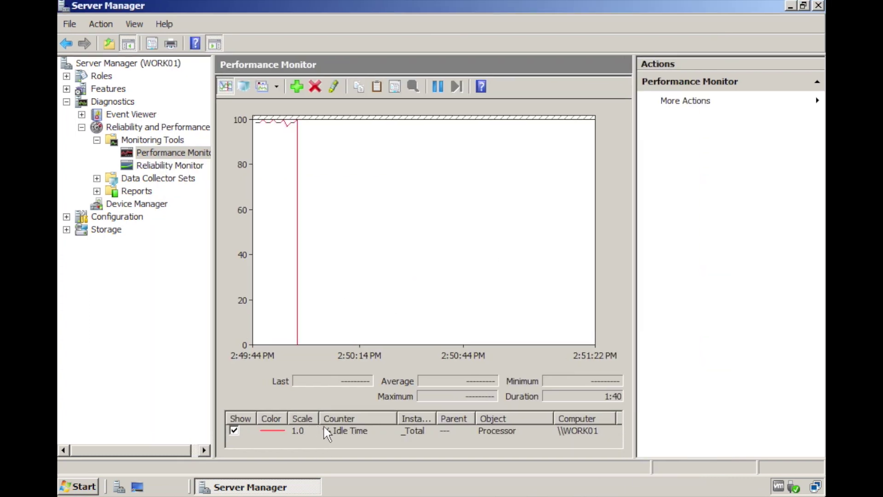
click(352, 420)
click(336, 431)
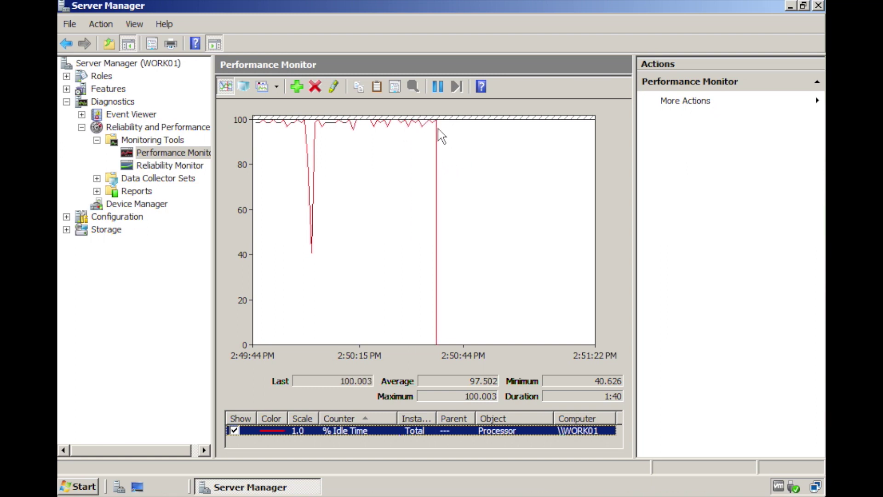
Add the PhysicalDisk counters % Disk Read Time and % Disk Write Time to Performance Monitor, using the _Total instance for write time
key(ctrl+n)
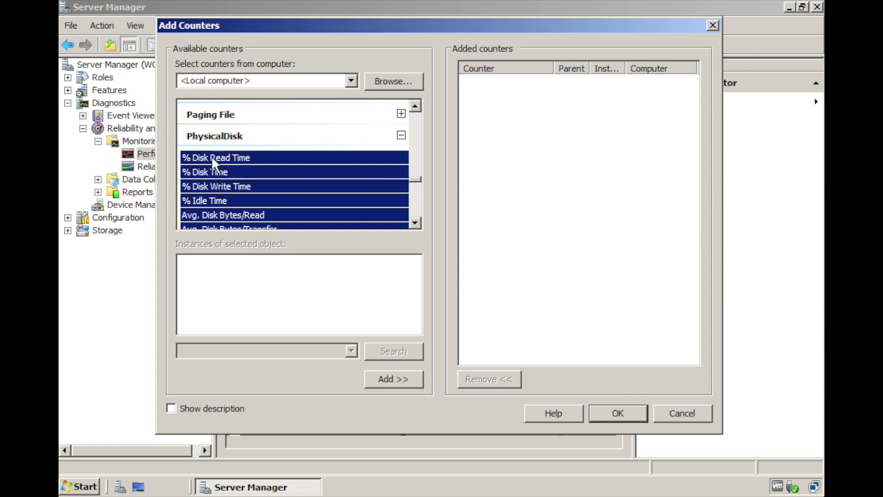
click(249, 157)
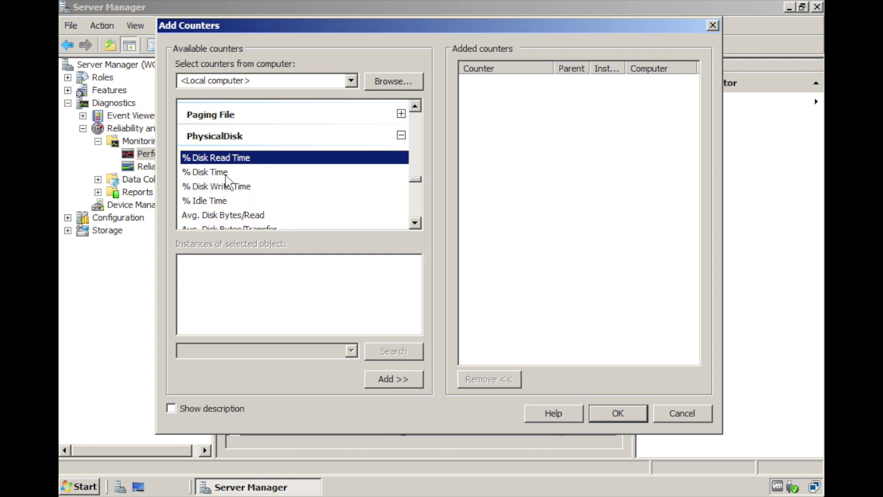
double_click(213, 158)
click(240, 186)
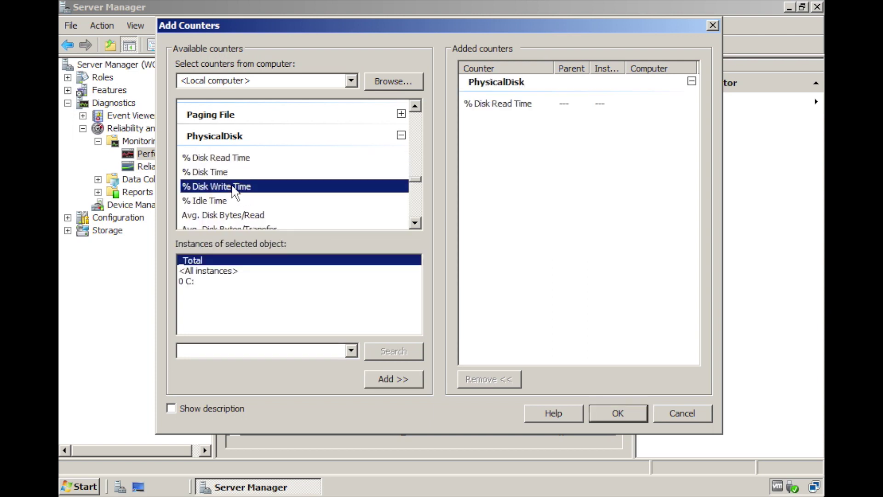
click(397, 381)
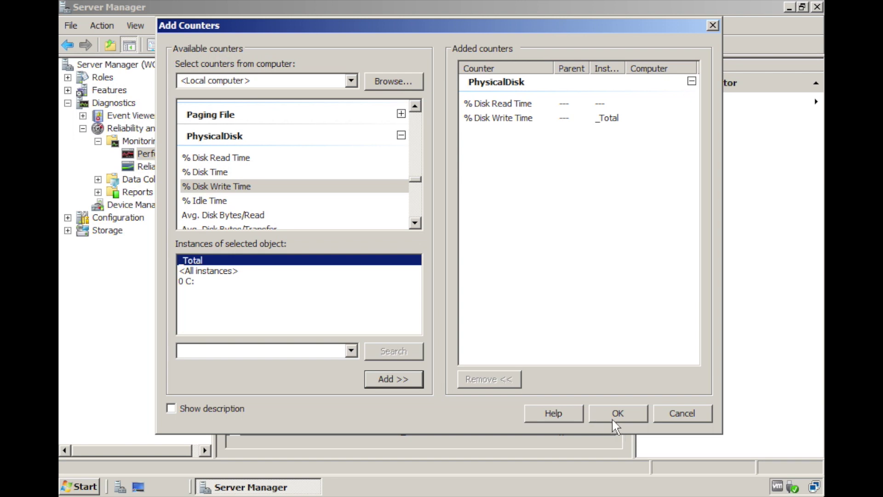
click(619, 412)
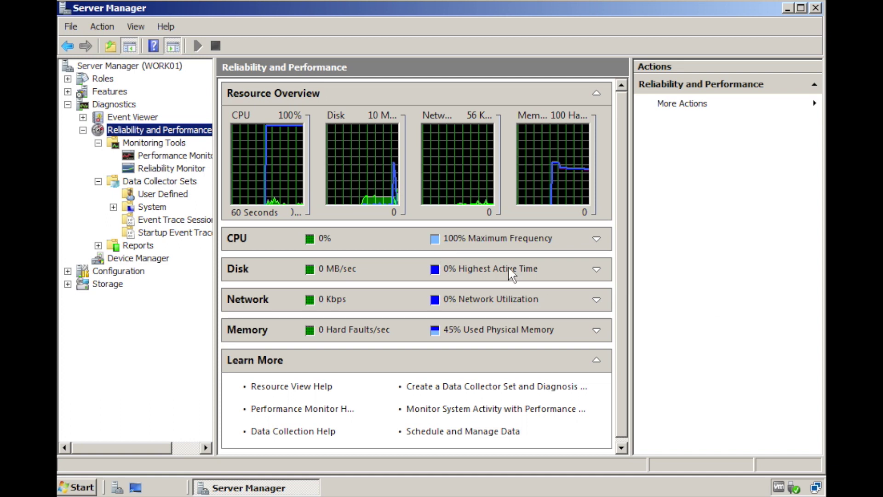
Begin a new user-defined data collector set named SQLdataSet, created from a template
click(149, 194)
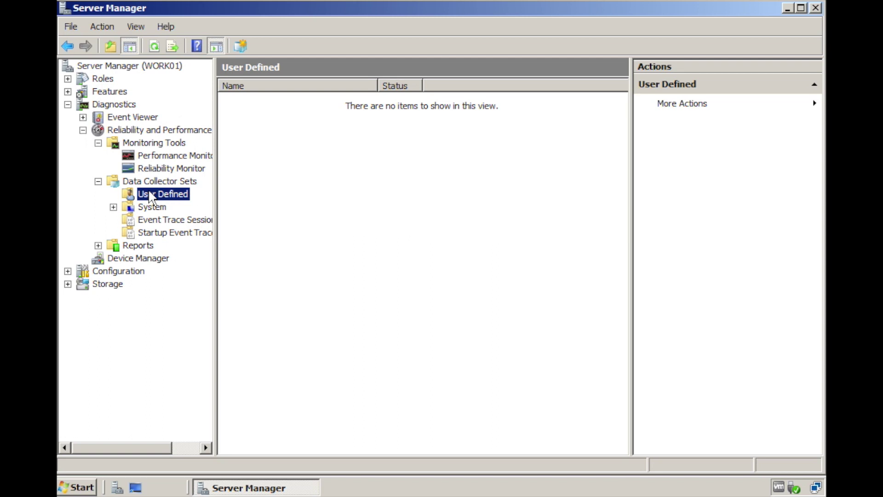
right_click(159, 194)
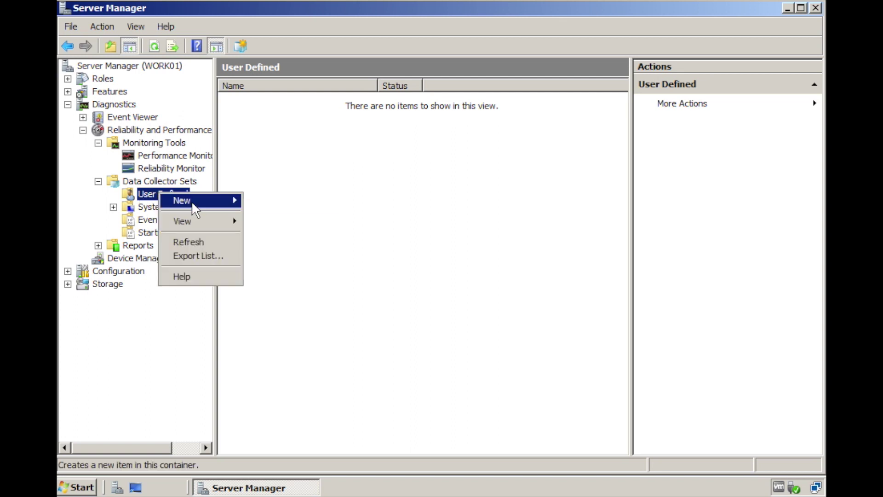
mouse_move(194, 205)
click(282, 209)
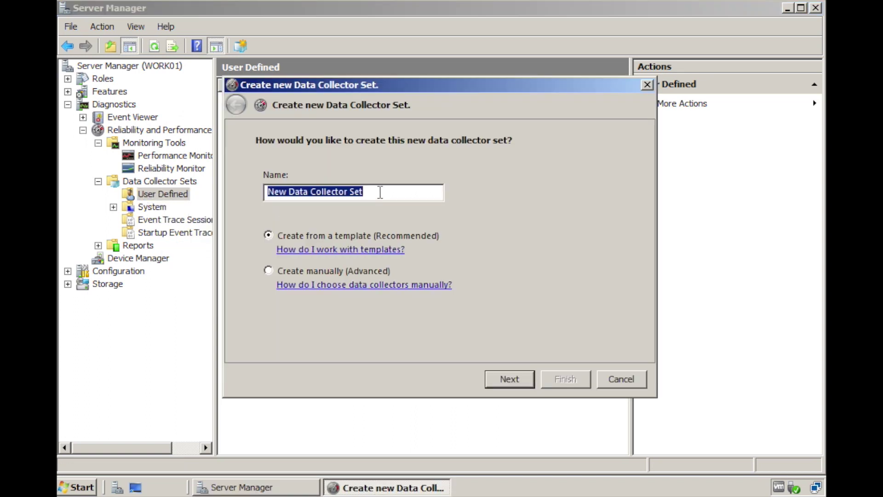
text(SQLdataSet)
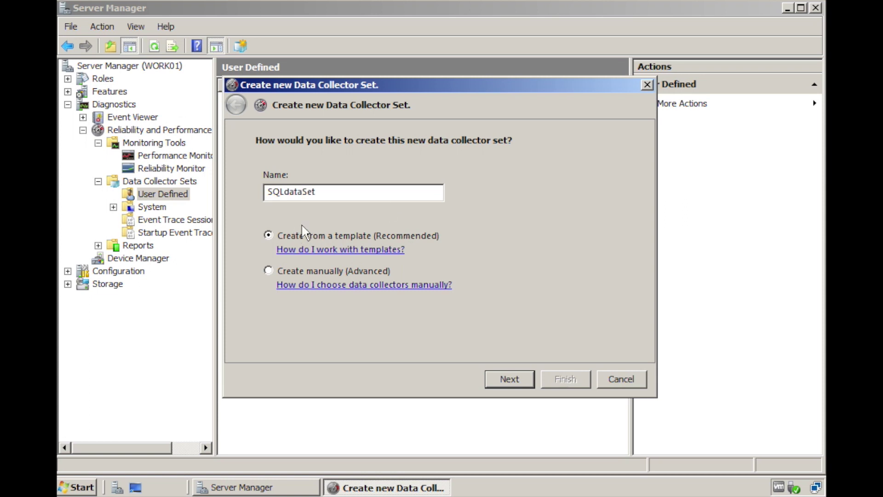
click(509, 378)
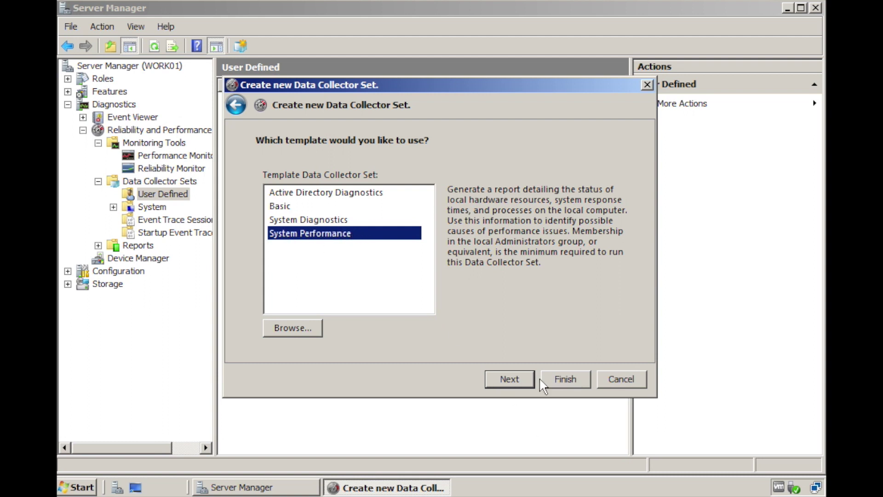
Base the set on the System Performance template, keep the default root directory, and finish with its properties opened
click(518, 380)
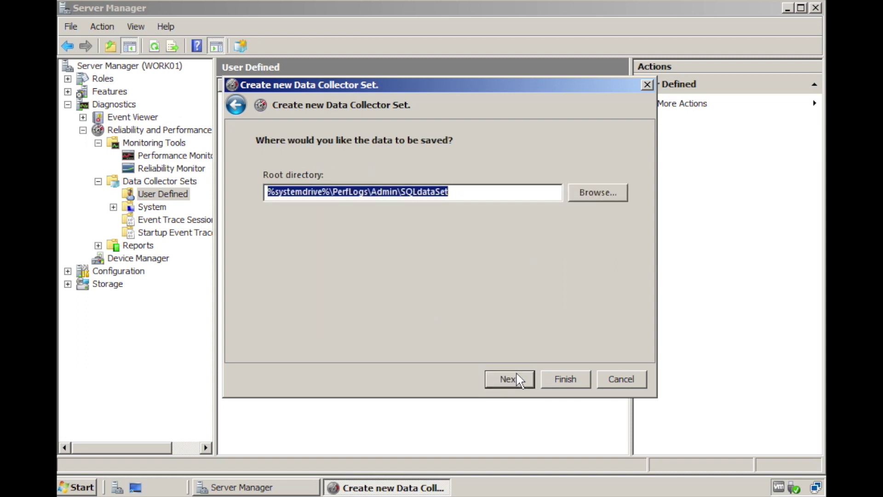
click(519, 379)
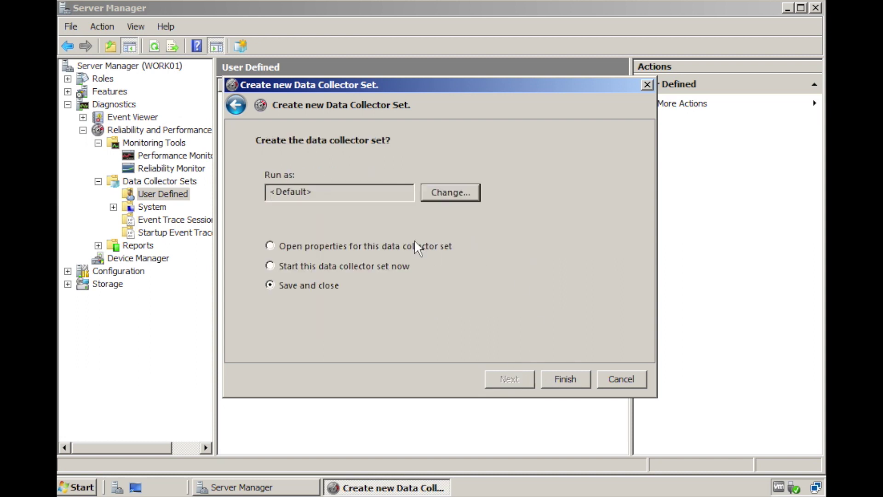
click(292, 246)
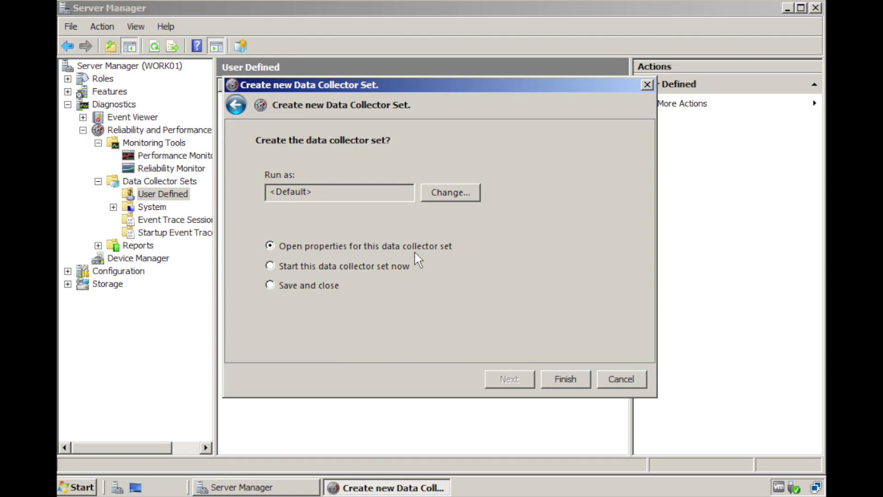
click(564, 379)
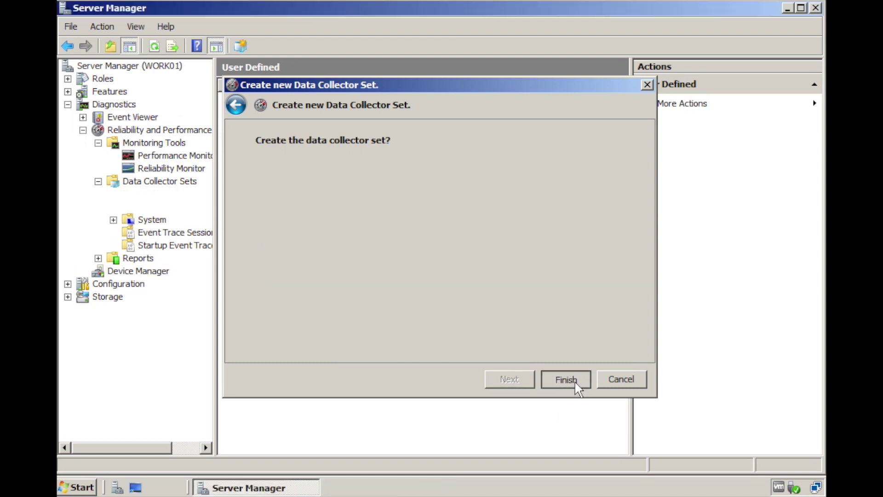
Schedule SQLdataSet to start every day at 1:00 PM beginning 3/29/2013, and save its properties
click(434, 86)
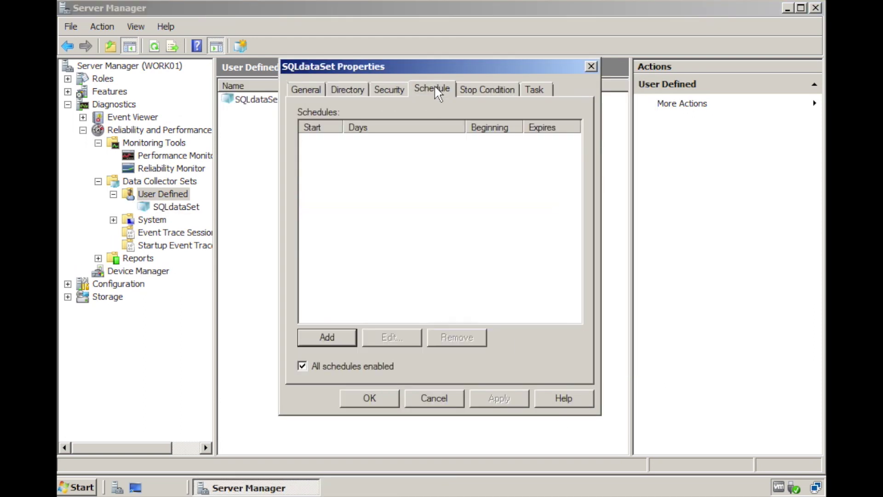
click(325, 337)
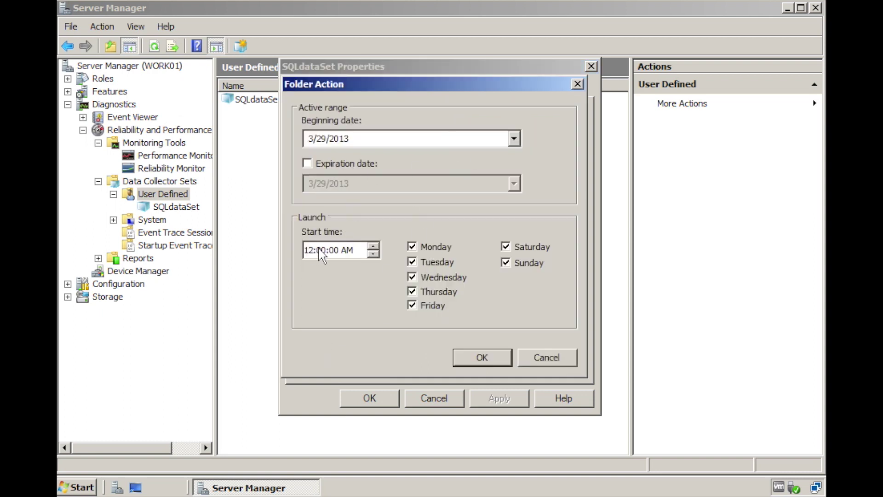
click(373, 248)
click(482, 357)
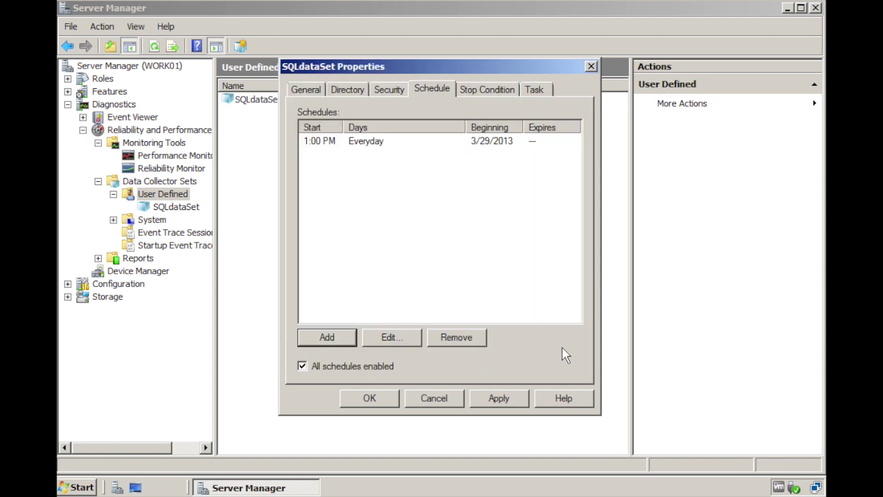
click(482, 399)
click(371, 399)
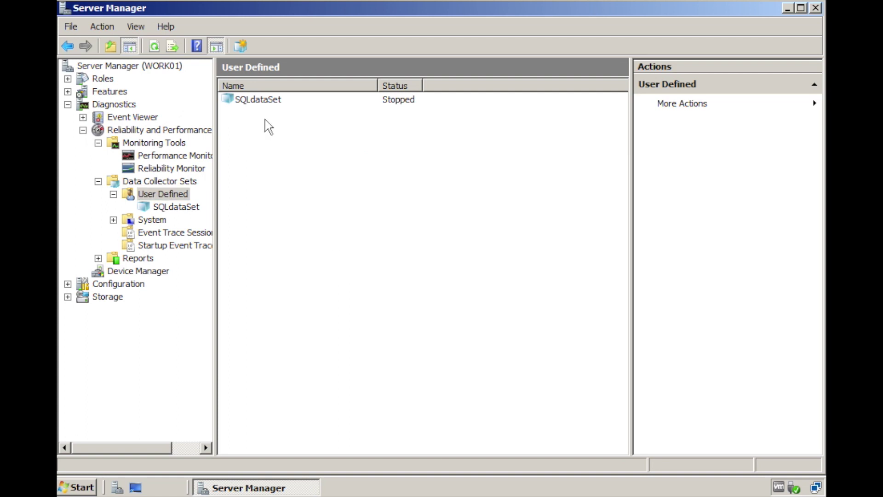
Start the SQLdataSet data collector set from the user-defined sets
double_click(256, 101)
key(BackSpace)
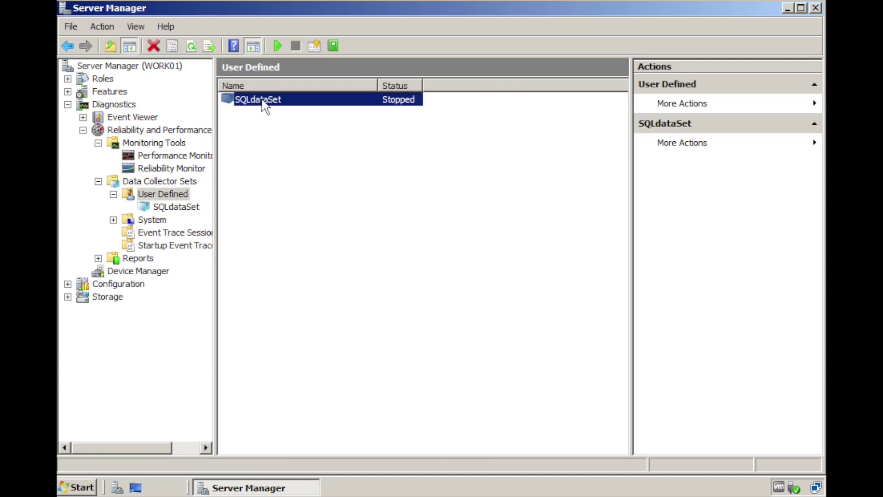
right_click(263, 101)
click(286, 108)
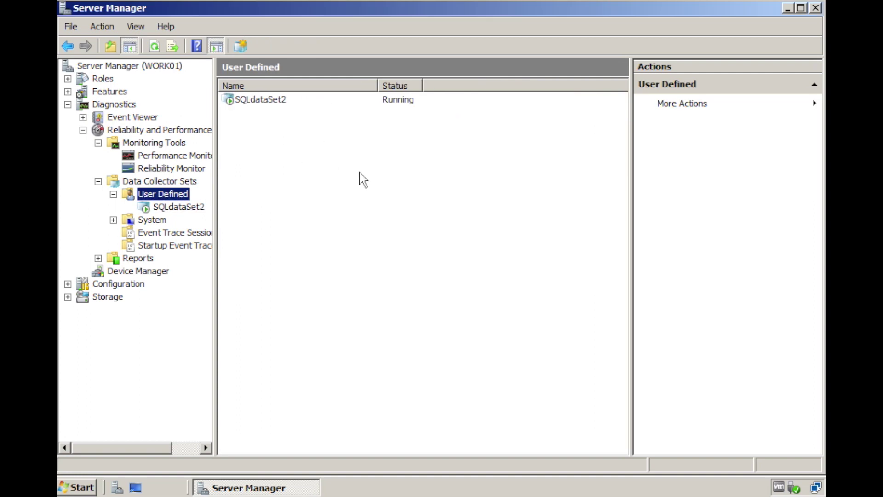
click(98, 258)
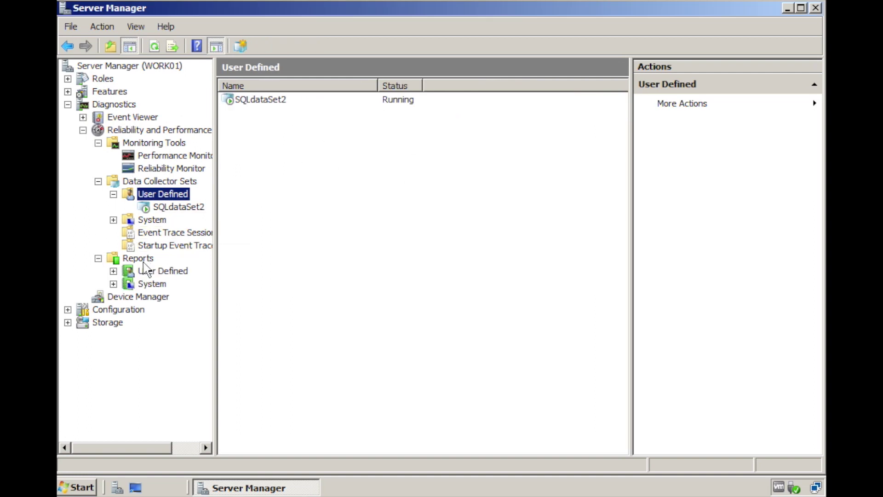
click(114, 271)
click(161, 271)
click(145, 284)
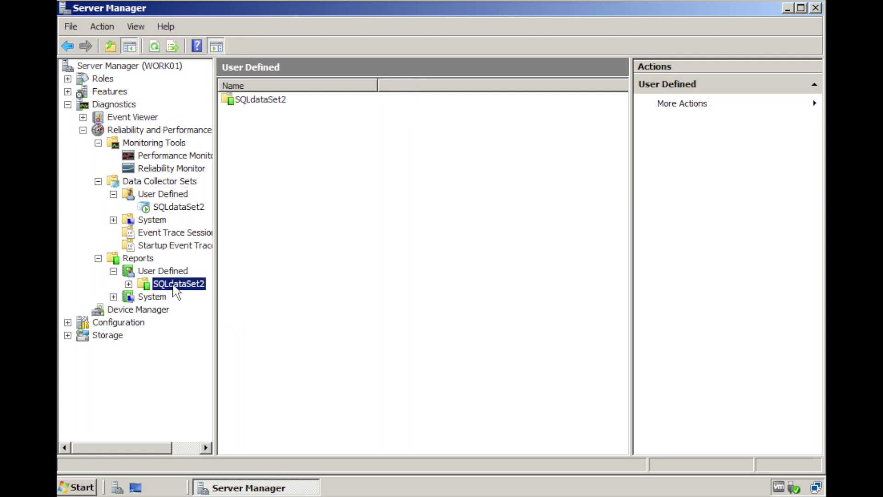
double_click(144, 285)
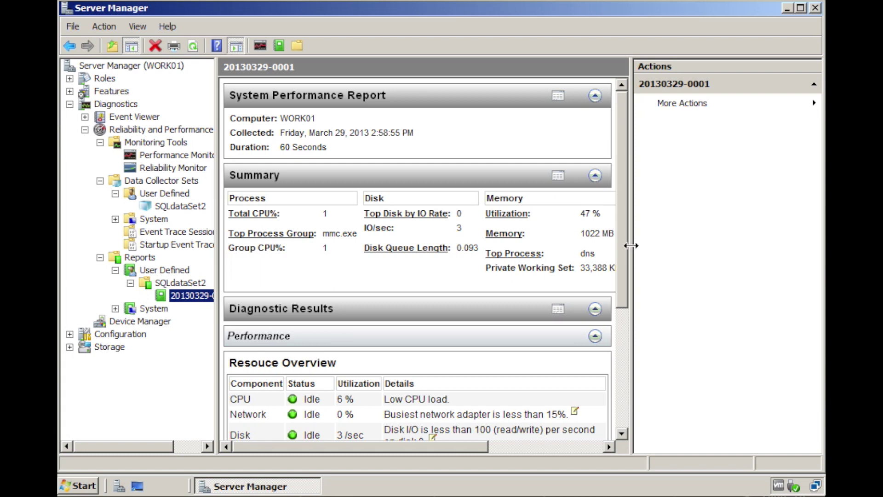
Widen the report area and review the System Performance Report's summary and resource overview
drag(631, 246, 744, 246)
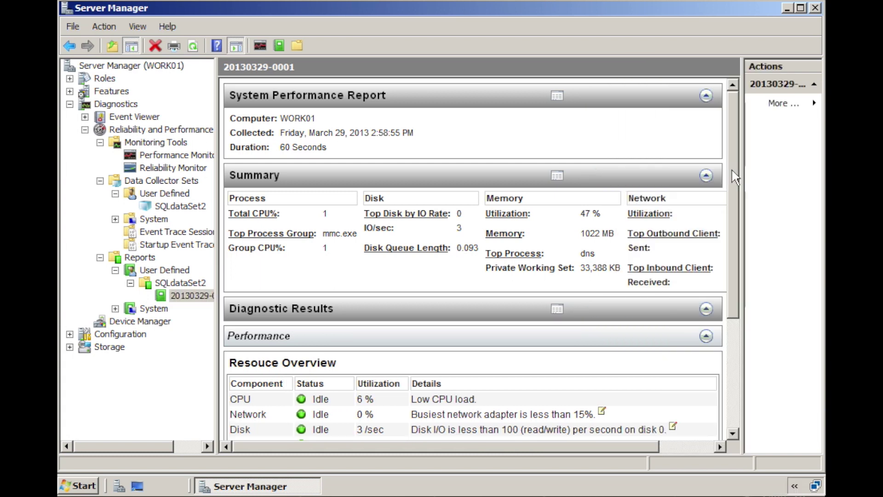
scroll(591, 152, down, 3)
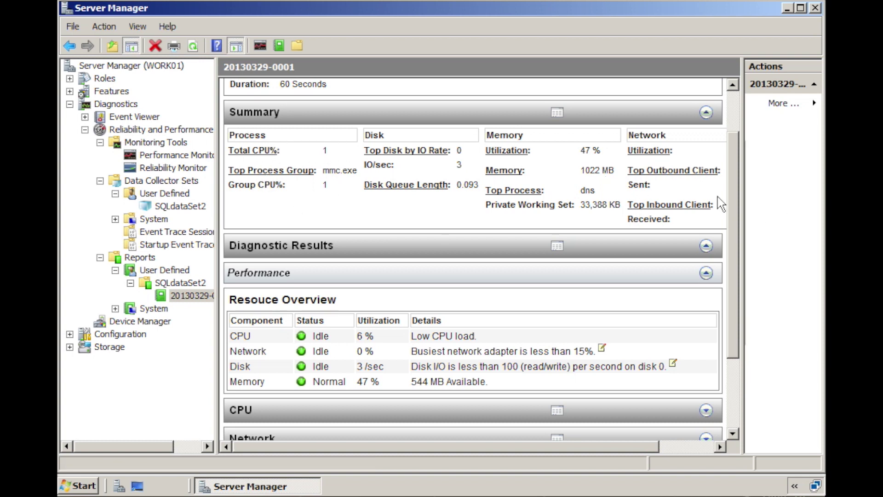
scroll(721, 203, down, 5)
scroll(724, 174, up, 8)
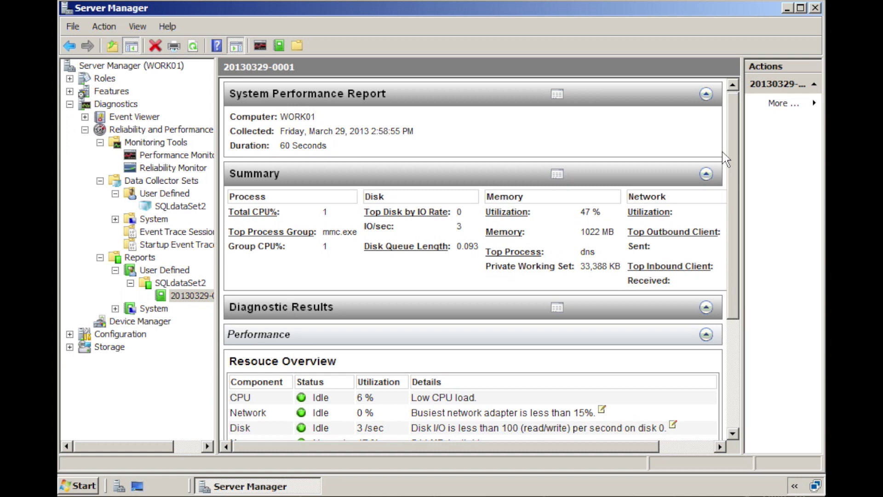
scroll(724, 159, down, 4)
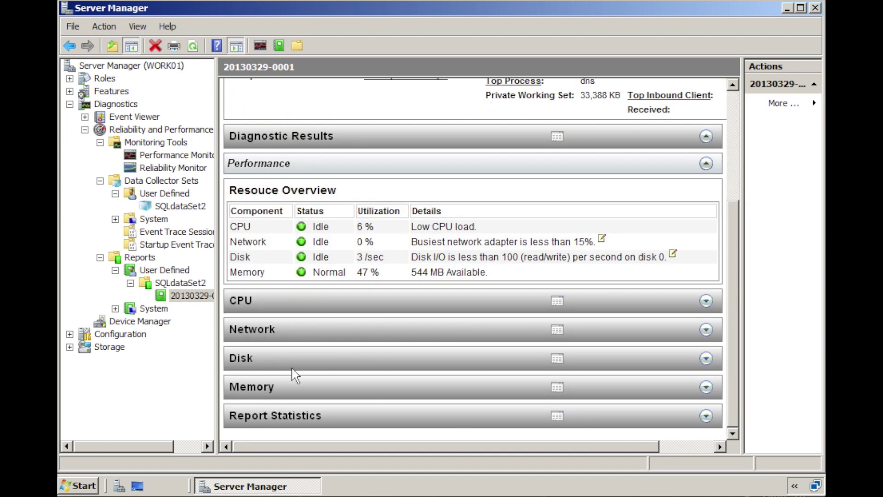
Expand the report's Disk section and its Physical Disk subsection to examine the physical disk counters
click(705, 358)
scroll(321, 358, down, 2)
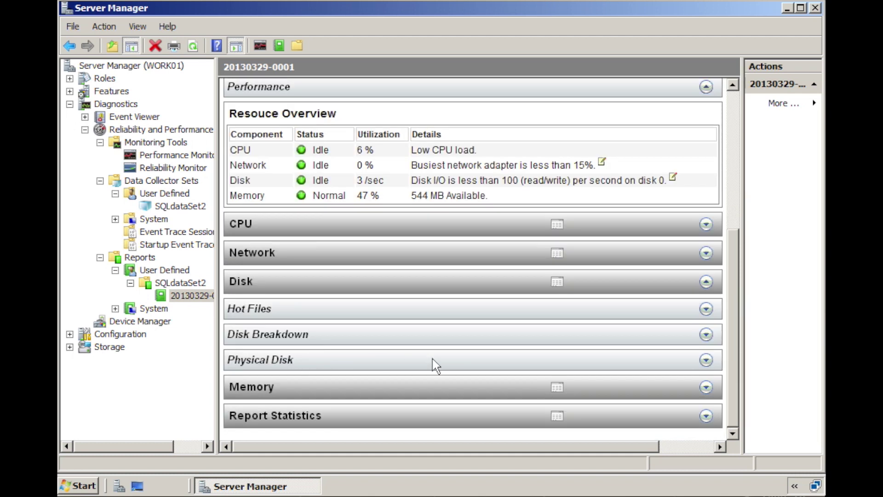
click(706, 360)
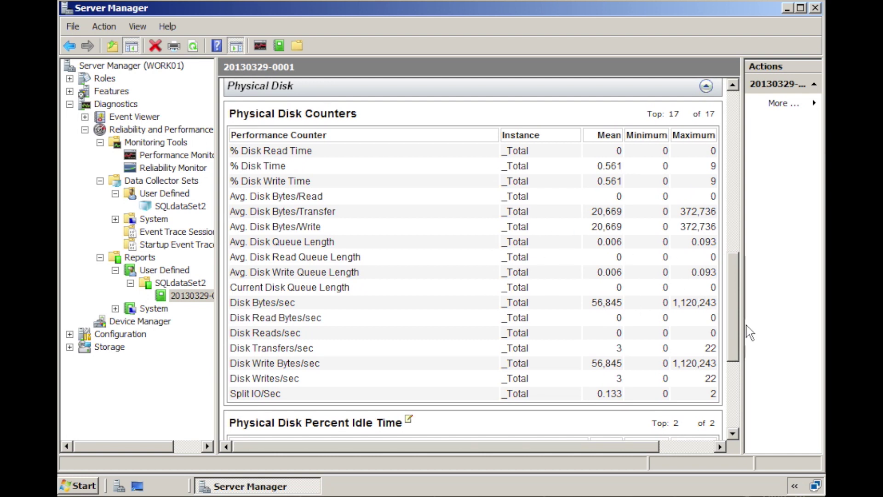
Review the report's remaining physical disk counters, including Physical Disk Percent Idle Time and Average Second Counters
scroll(736, 326, down, 4)
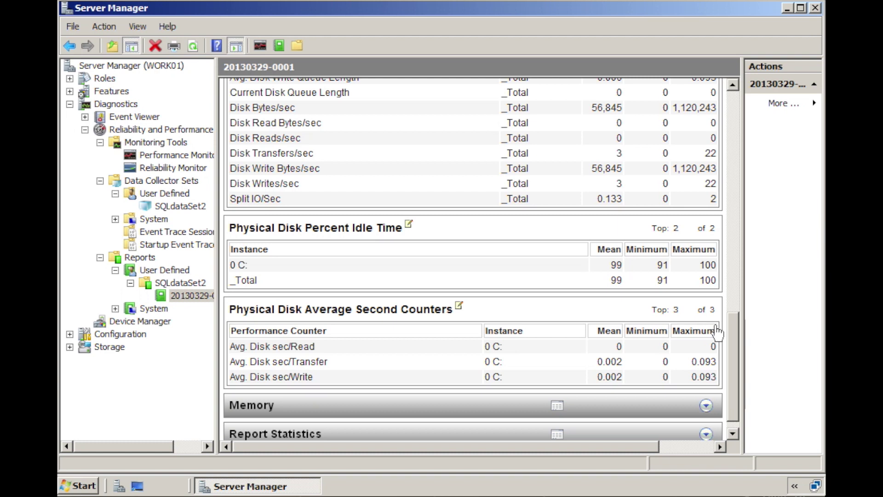
scroll(738, 387, down, 1)
scroll(738, 388, up, 10)
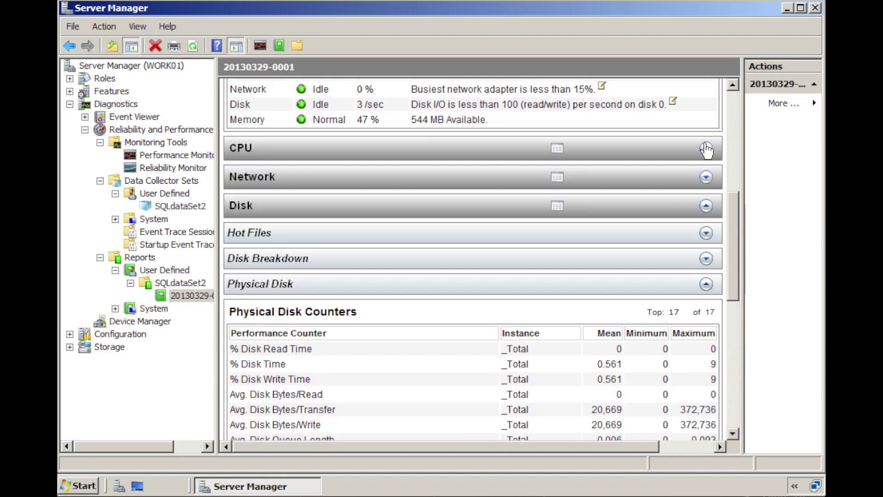
Expand the report's CPU section and its Process subsection to examine the image statistics and process counters
click(706, 148)
click(707, 176)
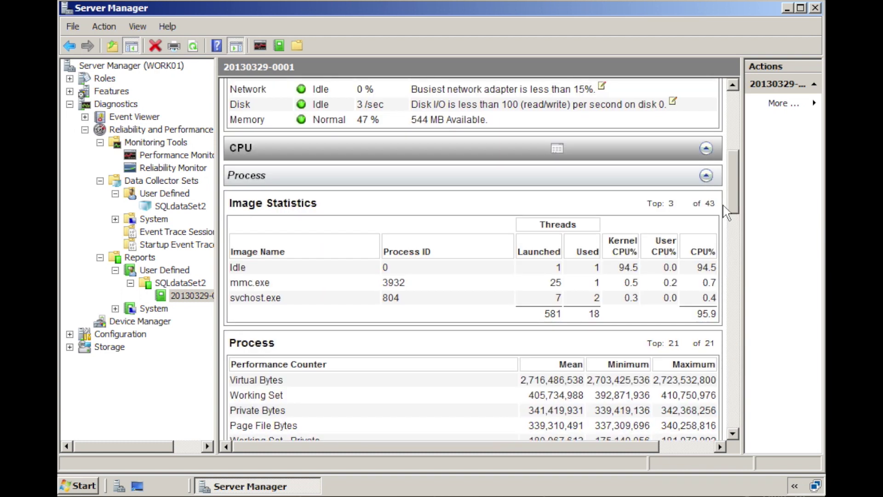
scroll(734, 223, down, 3)
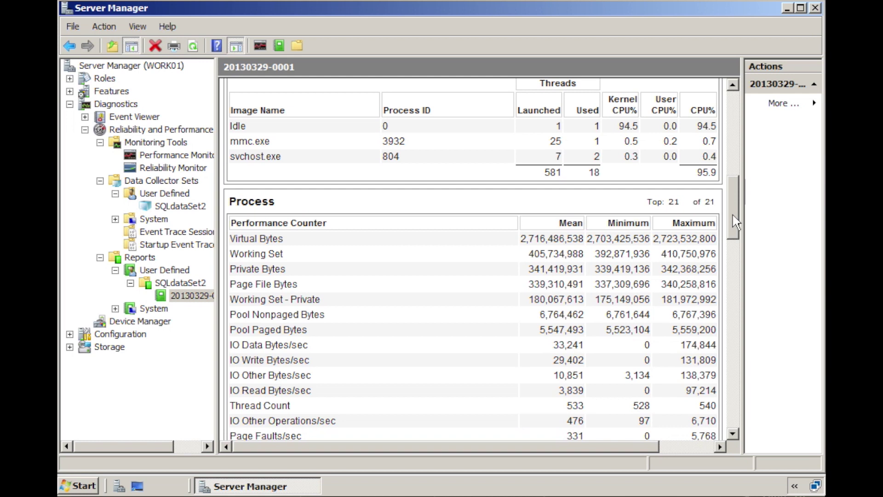
scroll(734, 223, down, 6)
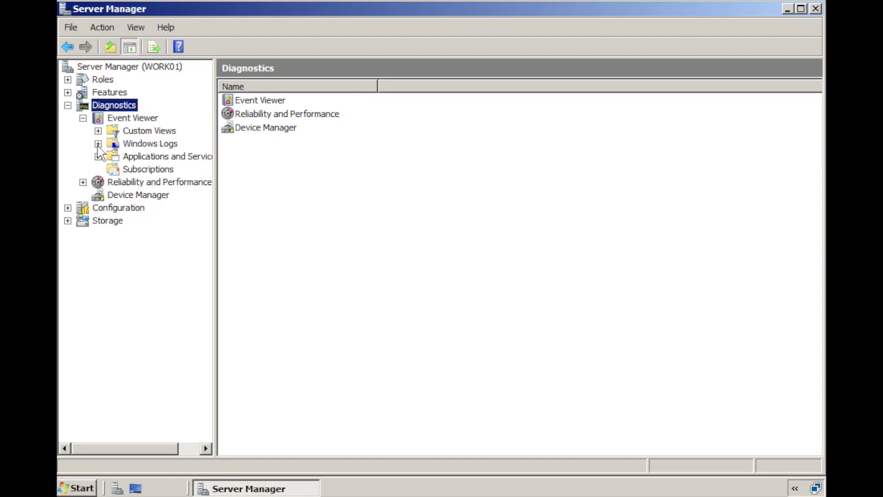
Open Event Viewer's overview and expand its Windows Logs and Custom Views folders
click(128, 120)
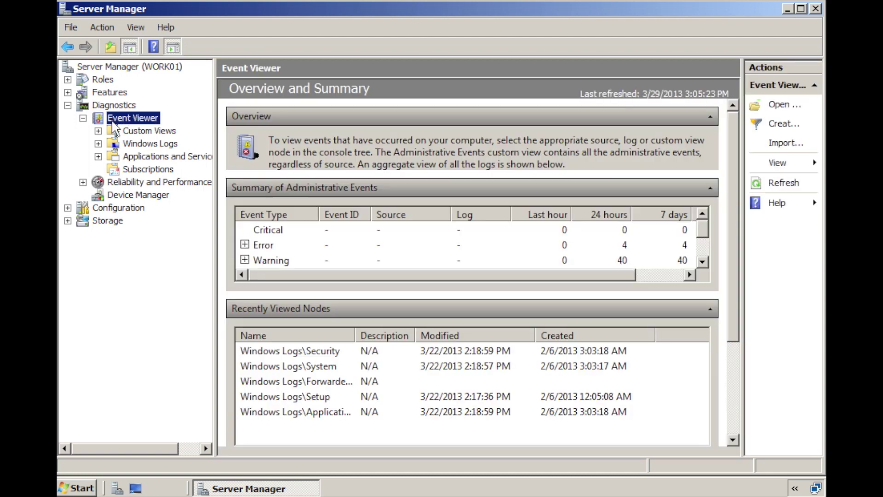
click(98, 144)
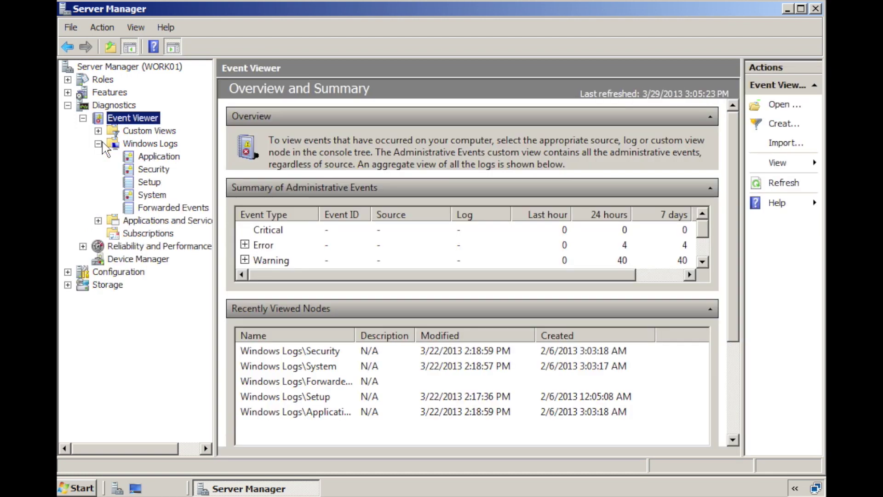
click(142, 132)
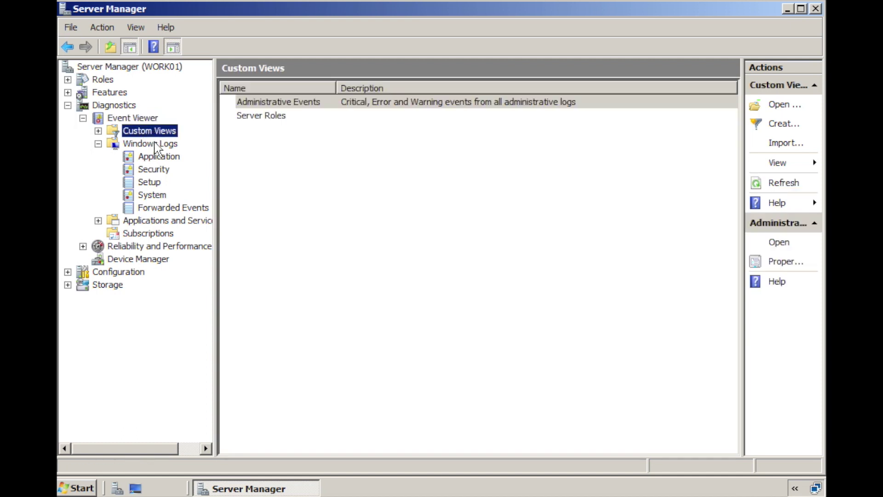
click(98, 131)
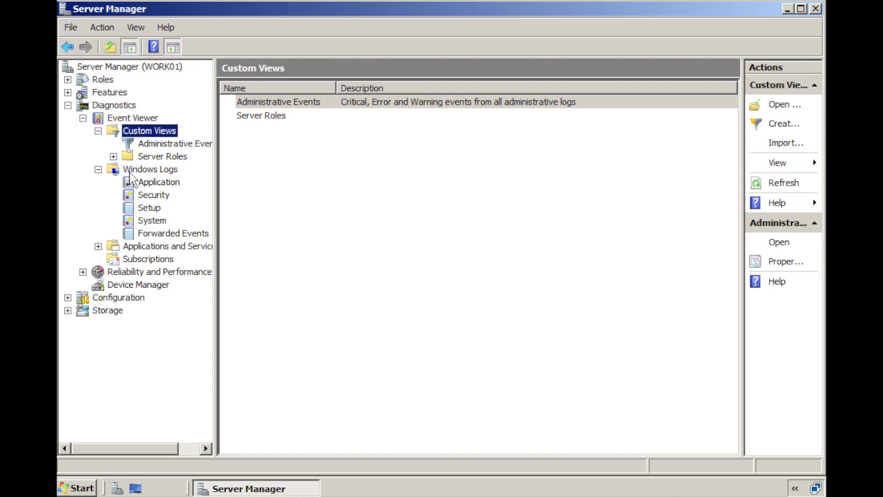
View the Application log in Windows Logs, and look through the Security log back to the 3/22/2013 logon events
click(143, 170)
click(155, 183)
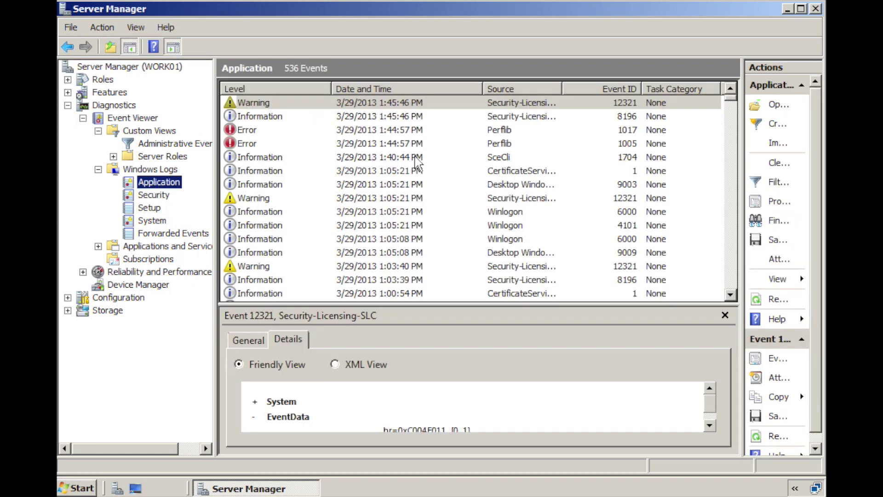
click(159, 195)
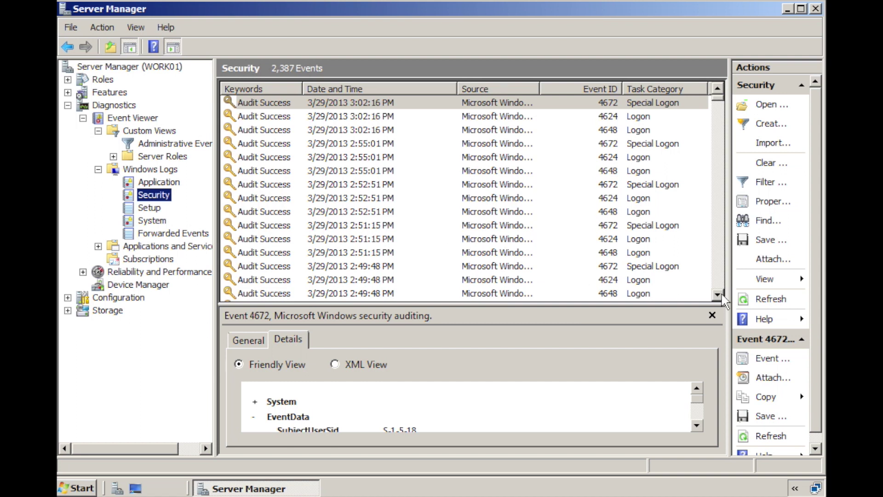
drag(718, 296, 722, 297)
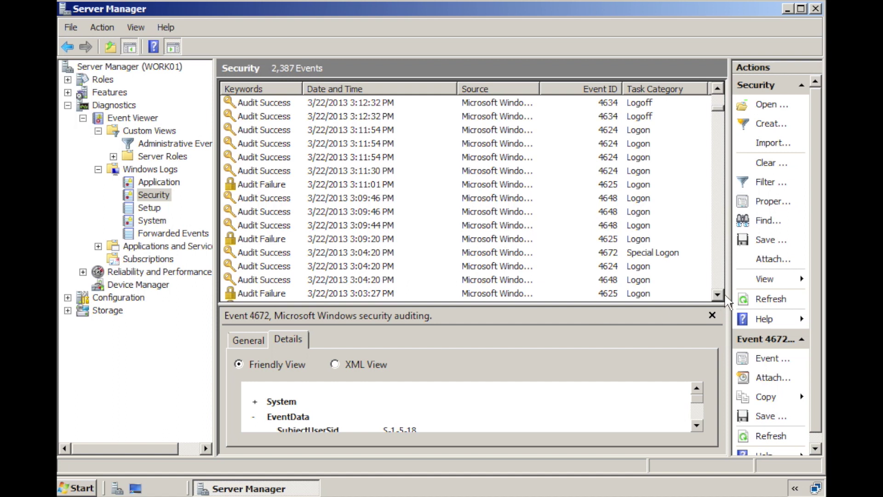
Select the Audit Failure event from 3/22/2013 3:11:01 PM and examine the subject user and domain in its details
click(301, 173)
click(298, 185)
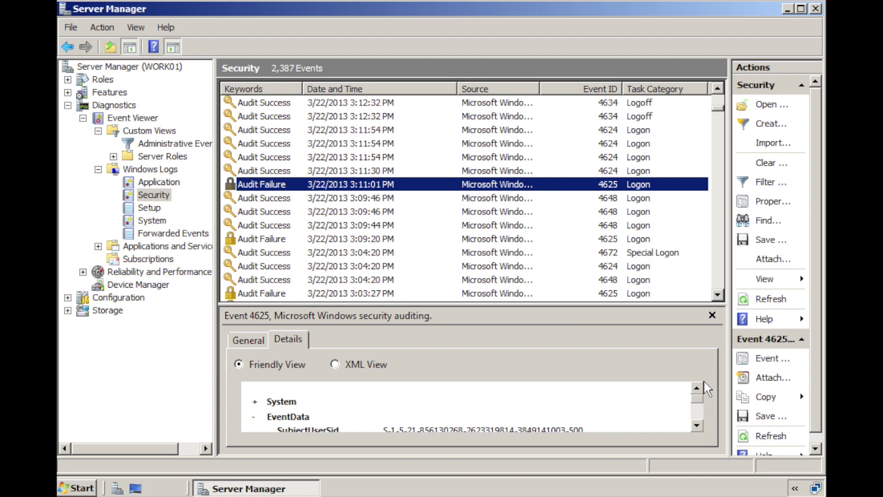
click(697, 426)
click(697, 427)
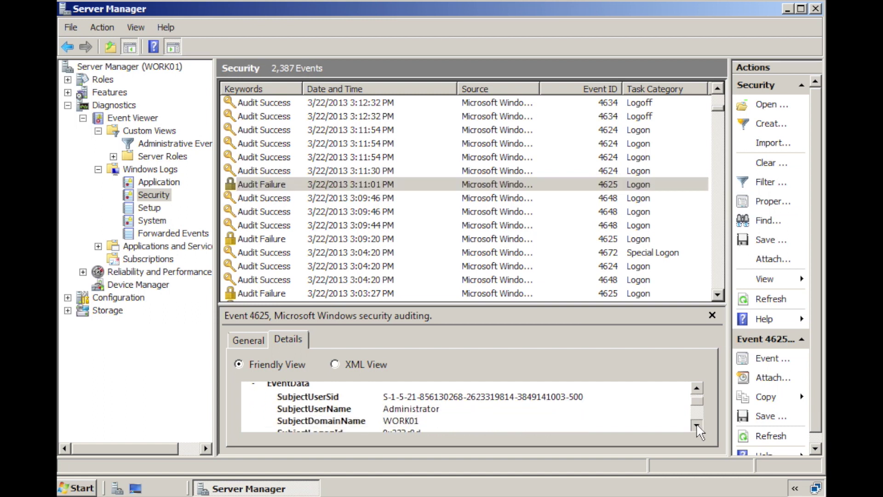
click(697, 427)
click(697, 427)
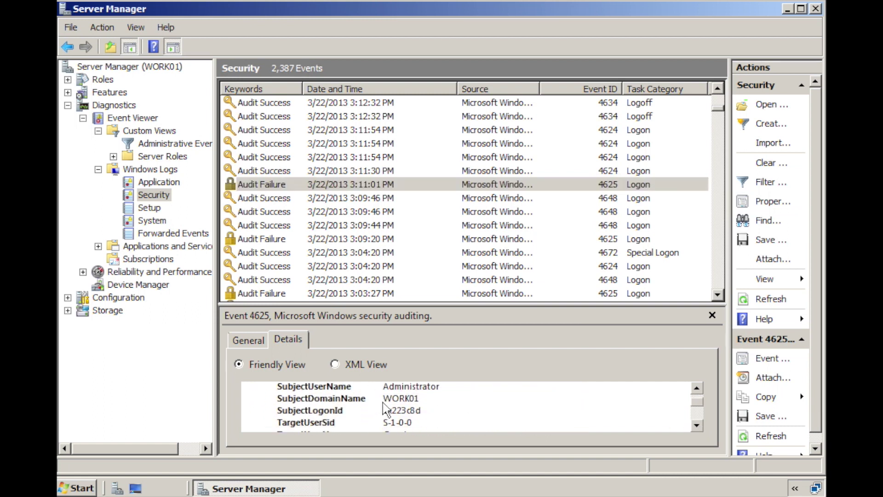
Examine the failed logon event's target user, status and remaining event data, highlighting its FailureReason value
drag(384, 399, 425, 400)
scroll(552, 409, down, 2)
click(460, 407)
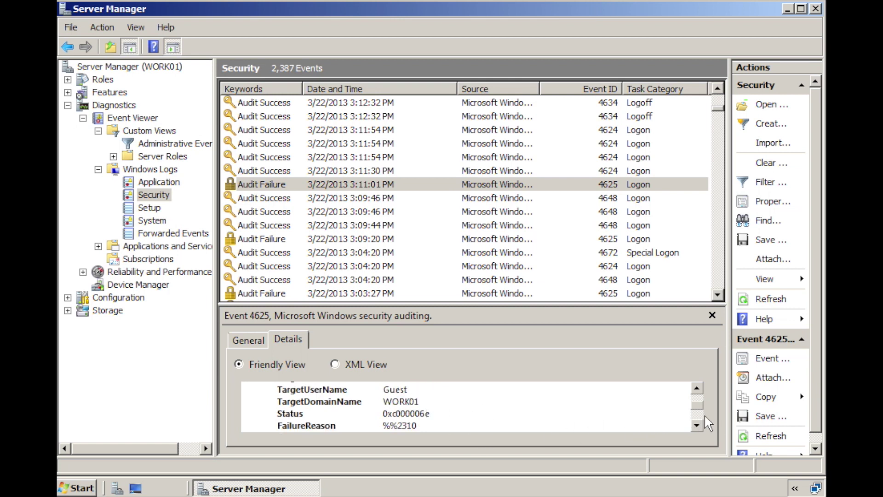
click(697, 426)
click(697, 426)
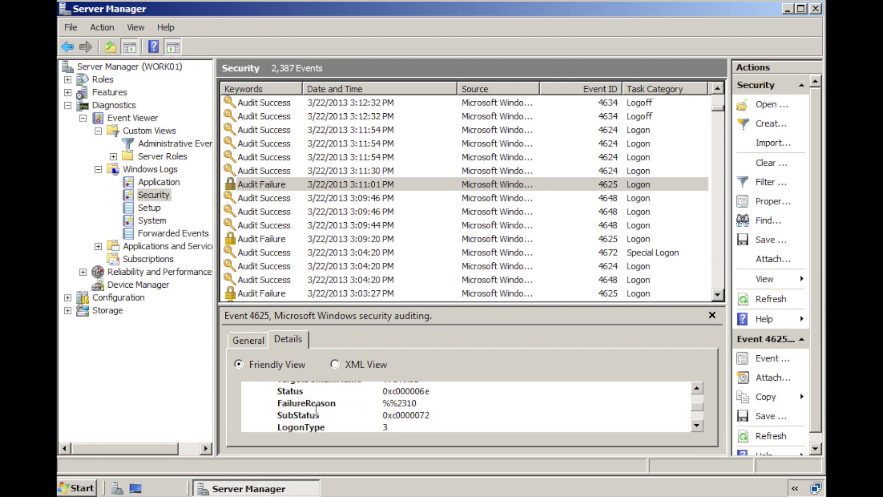
drag(418, 403, 390, 400)
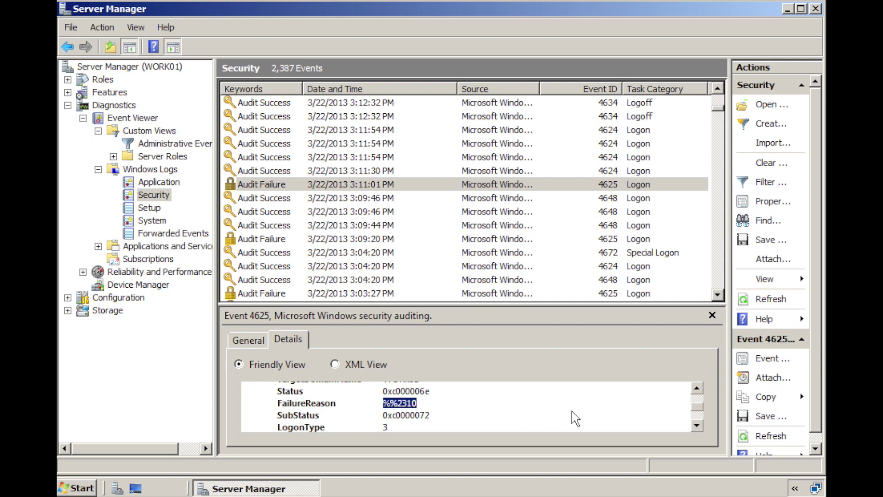
scroll(697, 424, down, 4)
View the Setup, System and Forwarded Events logs, looking further down the System log's entries
click(148, 209)
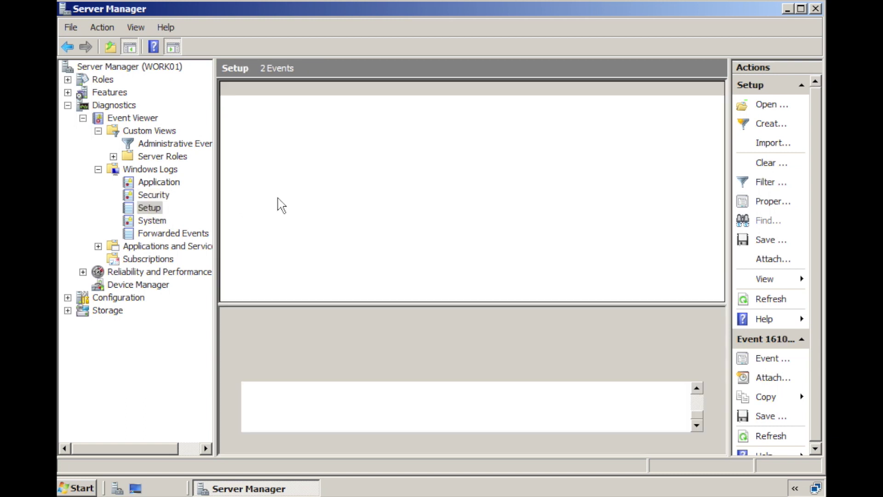
click(156, 223)
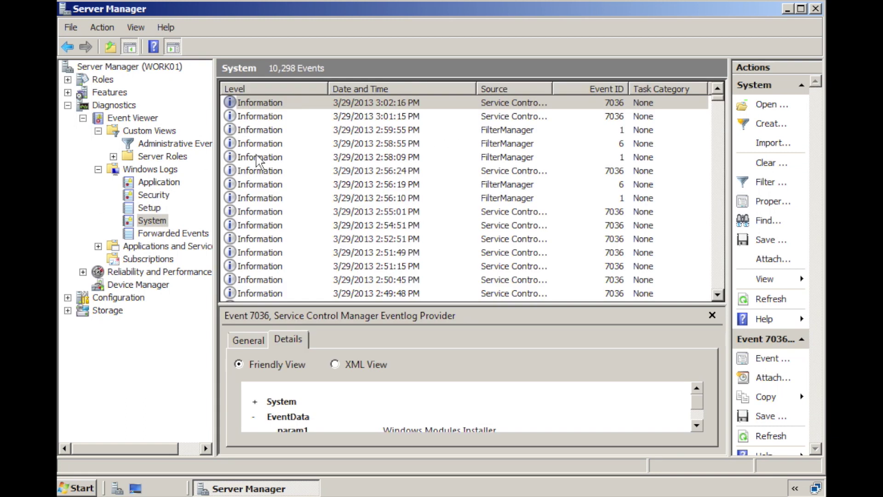
scroll(718, 297, down, 3)
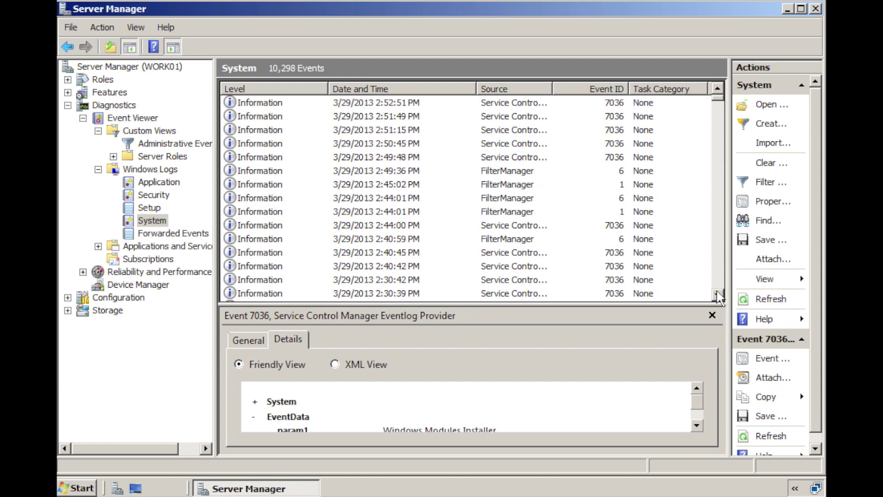
click(156, 234)
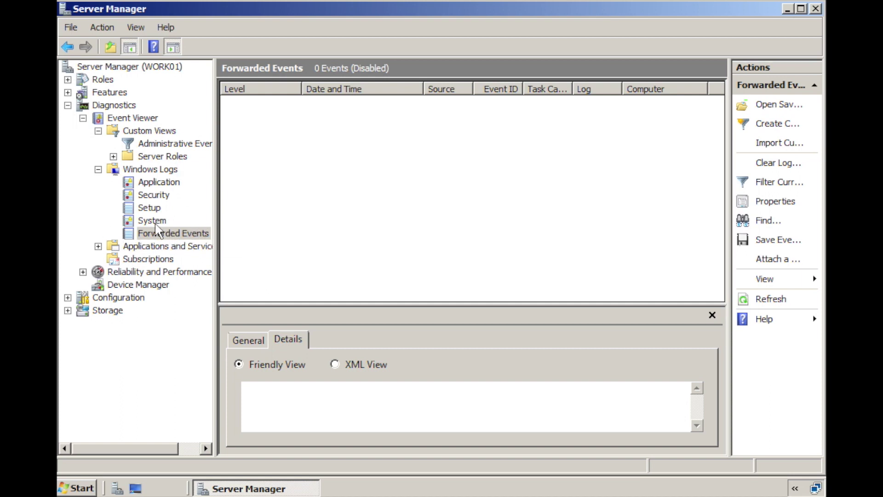
click(165, 236)
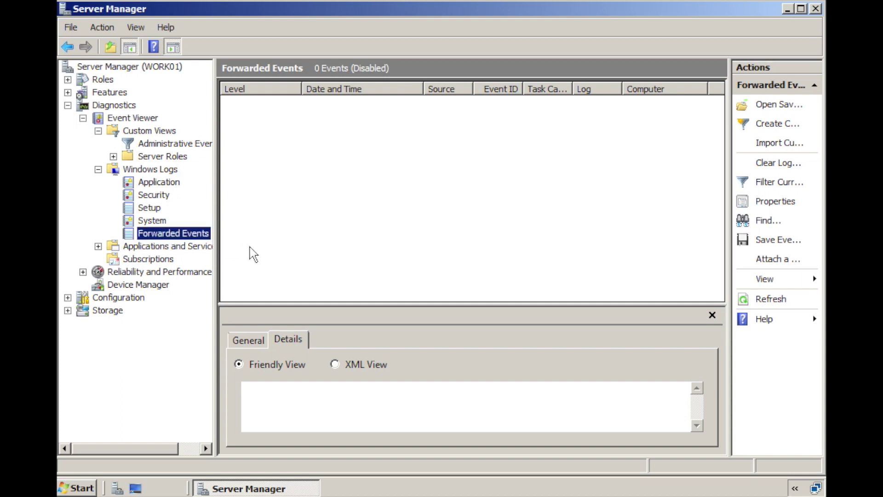